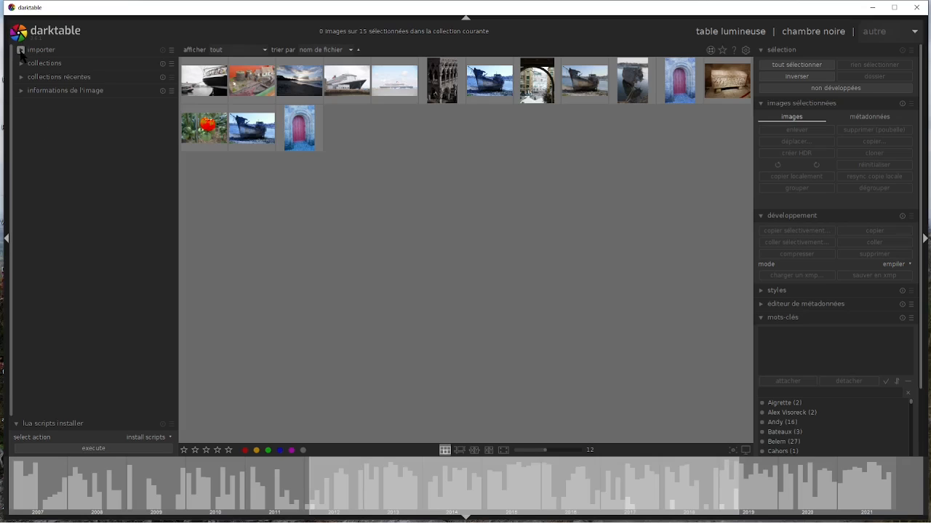
Start adding images to the library and browse the folders of the En cours and Dossier Photos locations
click(20, 50)
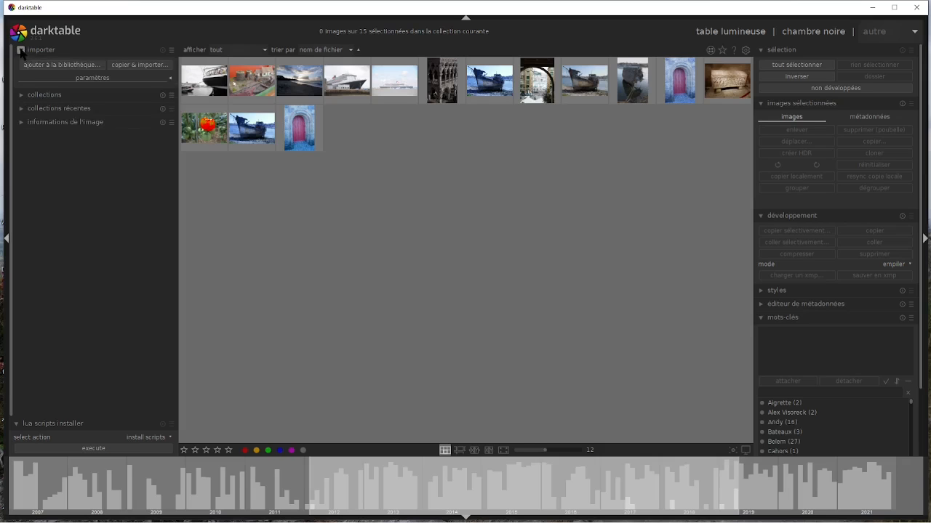
click(61, 65)
click(240, 245)
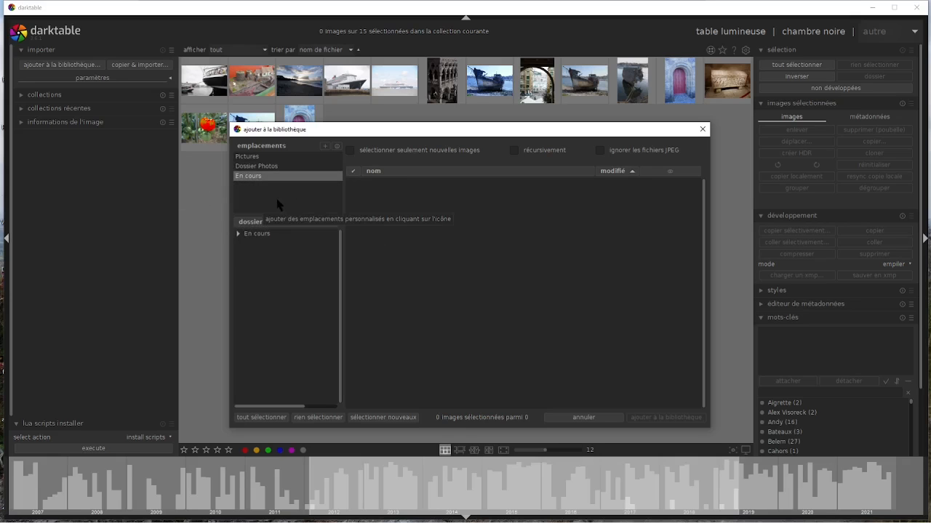
click(245, 177)
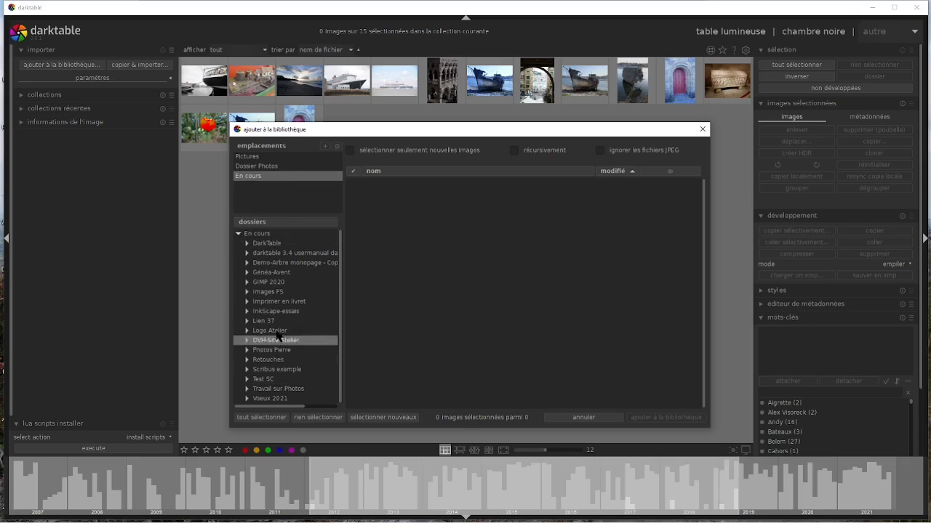
click(275, 167)
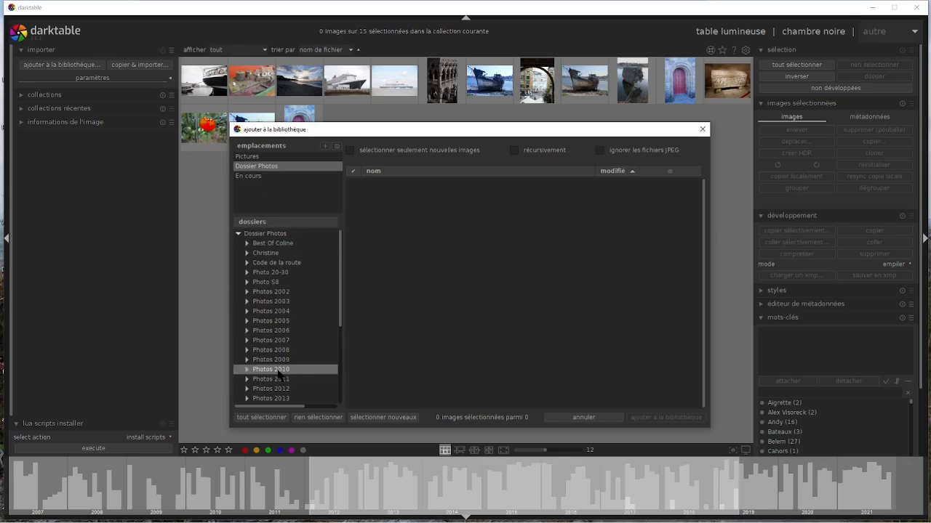
Remove the En cours and Dossier Photos locations from the import locations, keeping Pictures
right_click(253, 176)
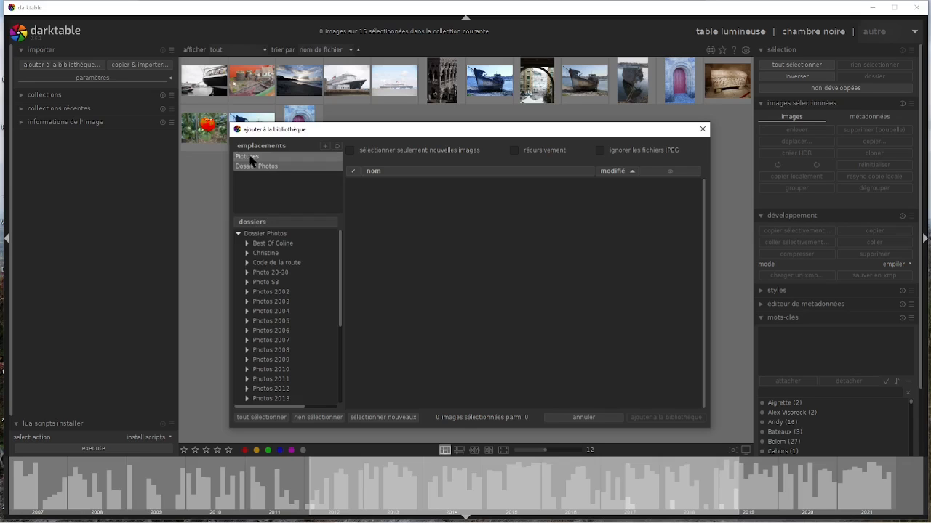
click(252, 158)
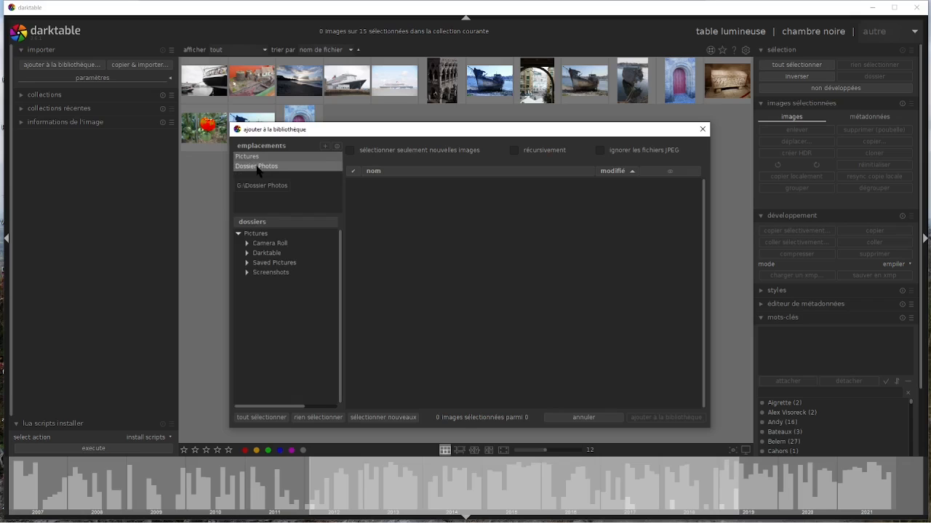
right_click(257, 169)
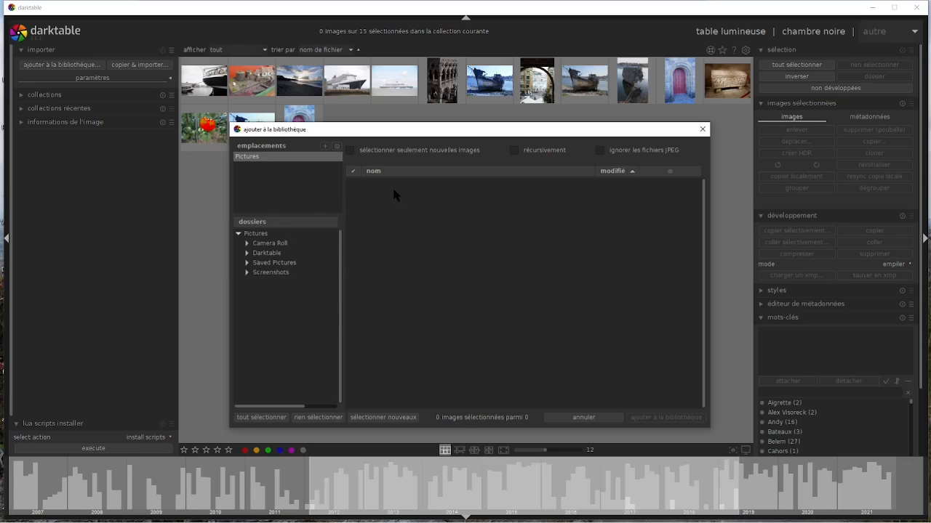
Add the DarkTable folder from En cours on Documents (G:) as an import location and list its DT 20-21/Finistère images
click(325, 148)
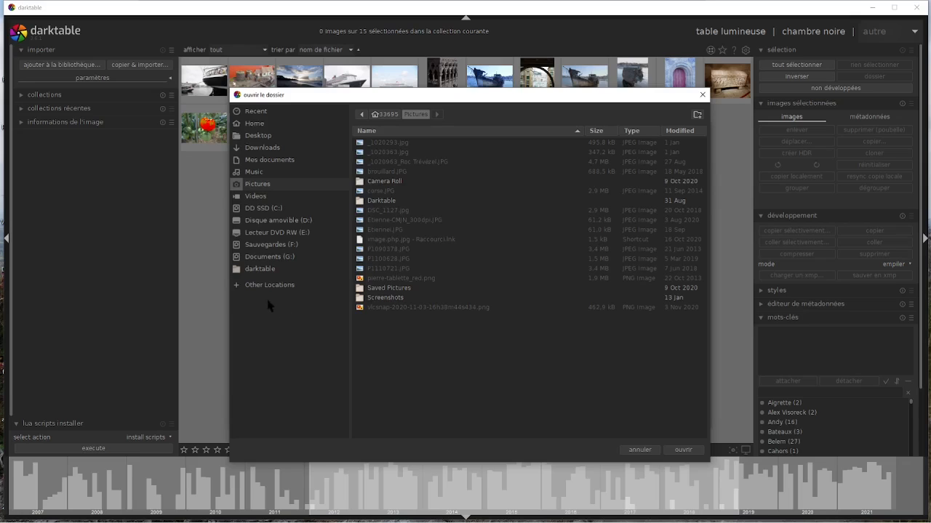
click(259, 260)
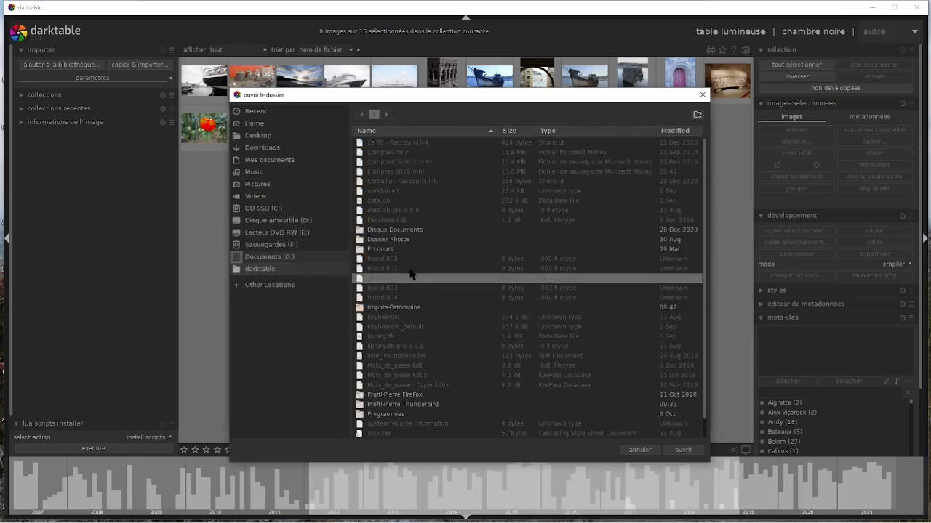
double_click(375, 251)
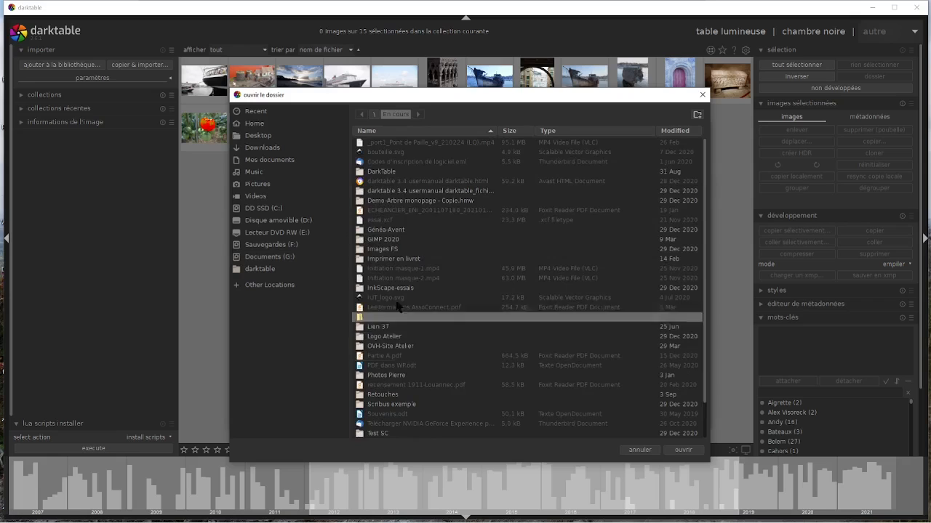
double_click(376, 172)
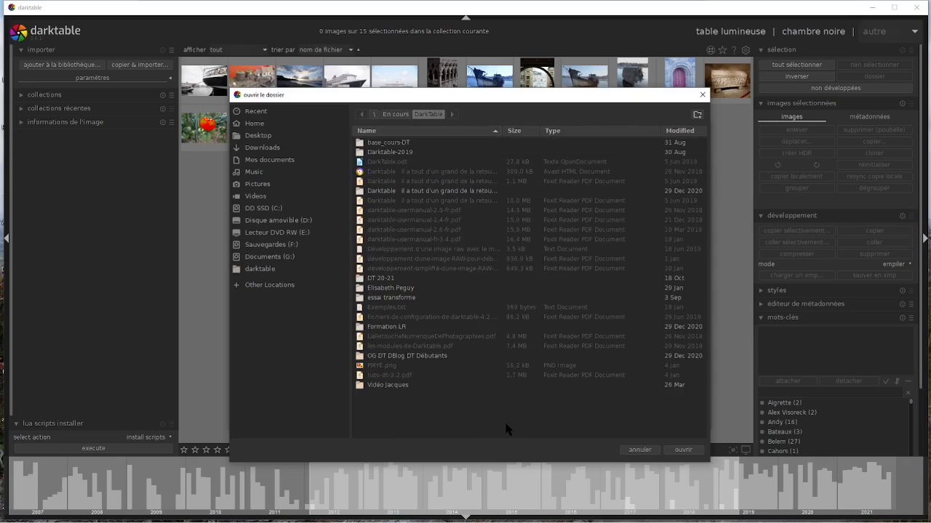
click(681, 450)
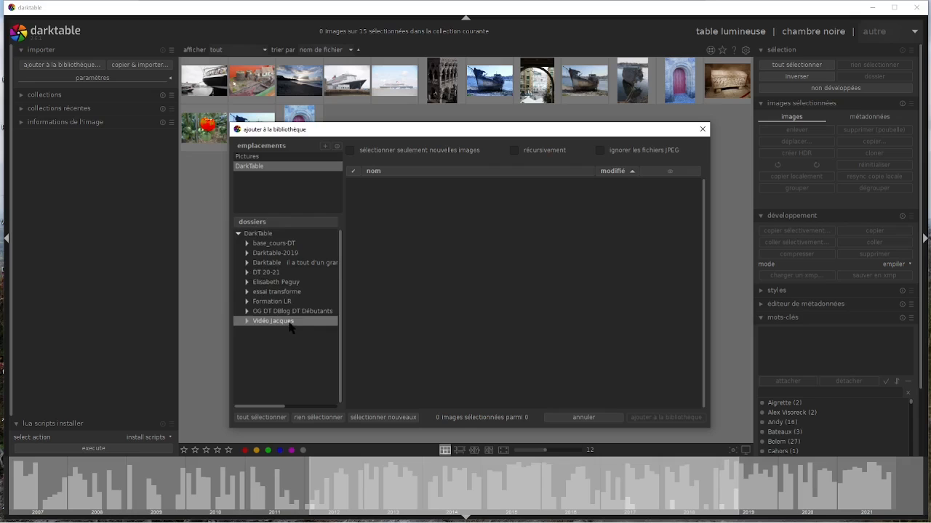
click(247, 273)
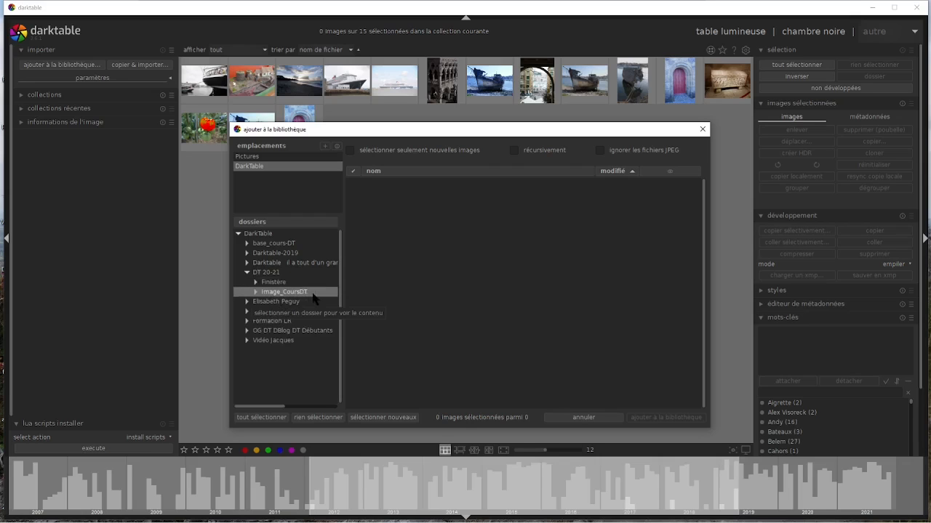
click(269, 283)
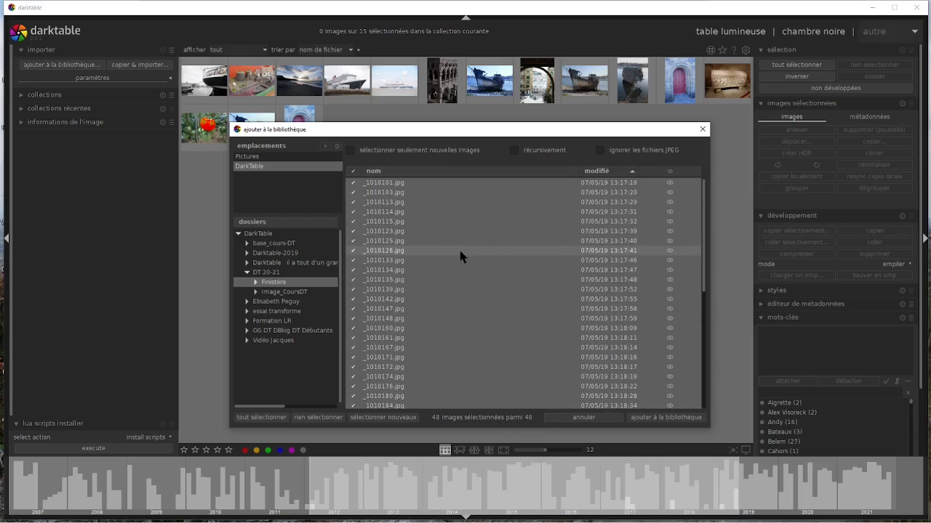
Try restricting the selection to new images, selecting all Finistère images, and selecting only the new ones
click(350, 151)
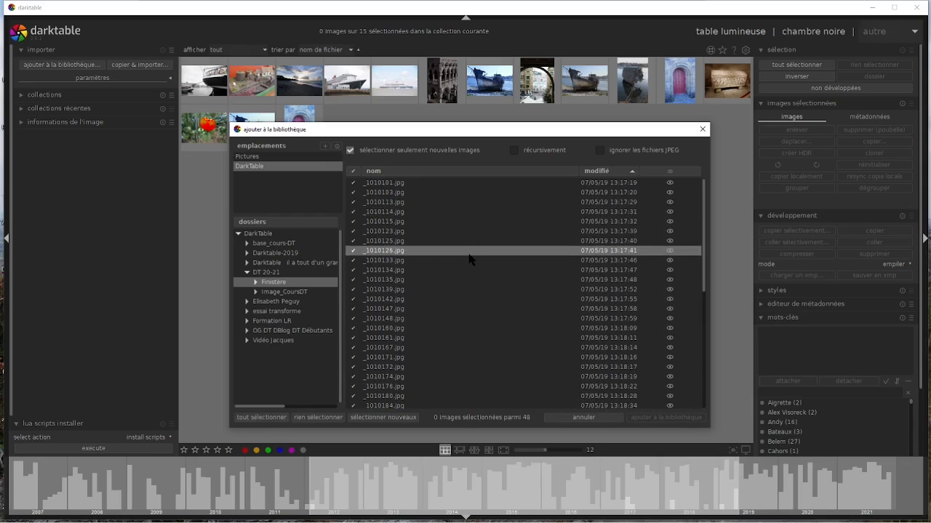
click(266, 418)
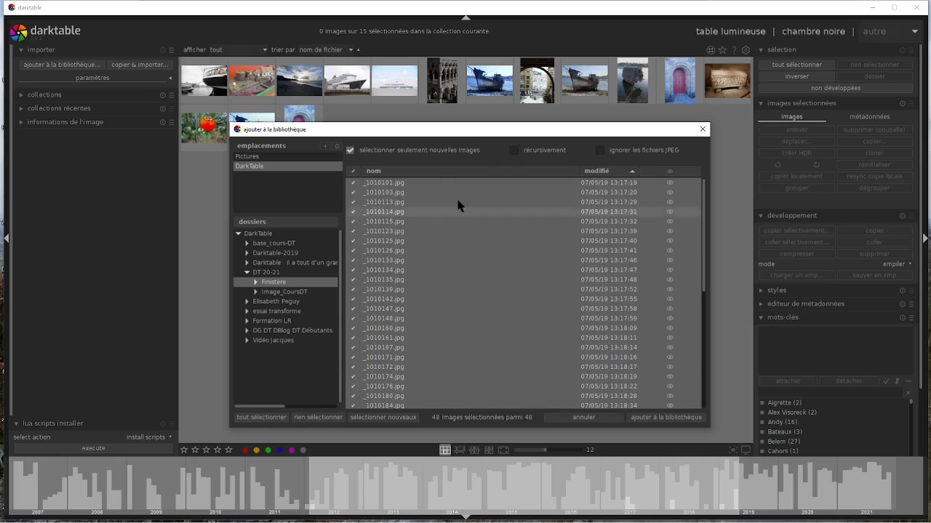
click(388, 419)
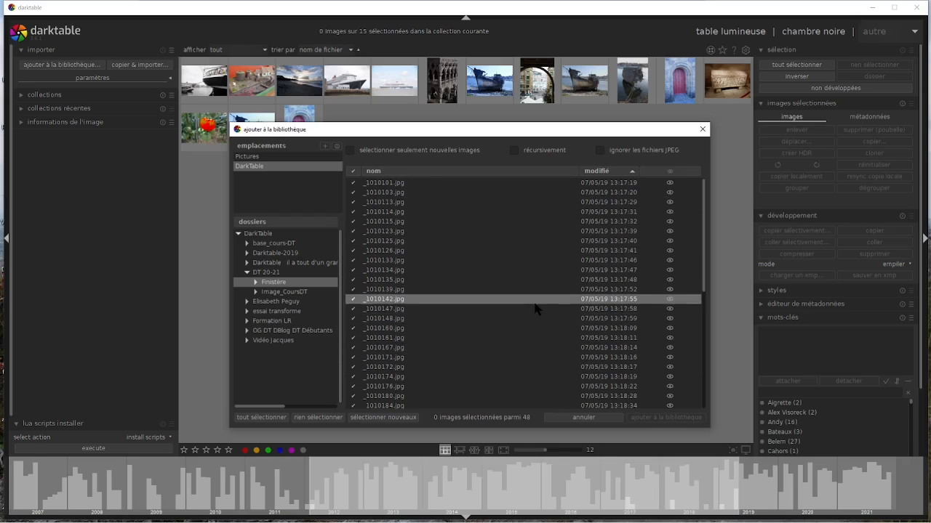
List the DT 20-21 folder with recursive subfolder display enabled, and return to the Finistère subfolder
click(296, 293)
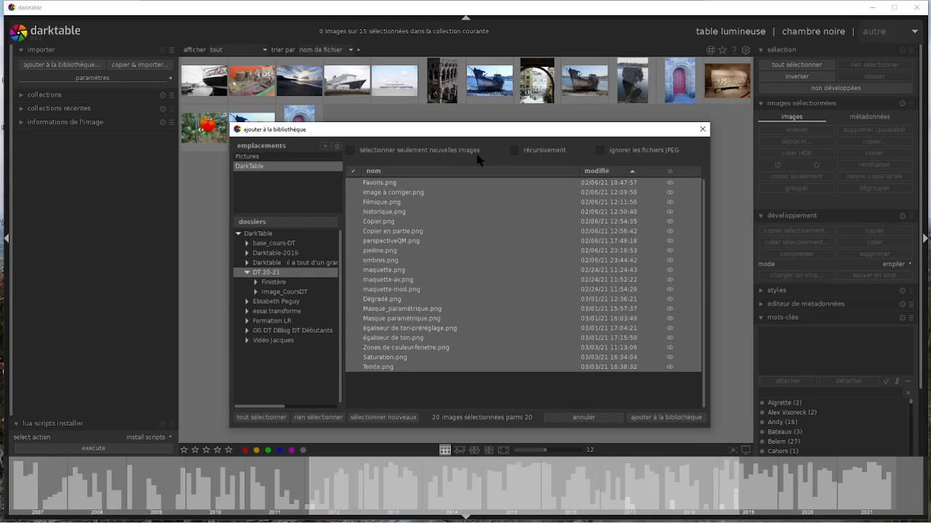
click(514, 150)
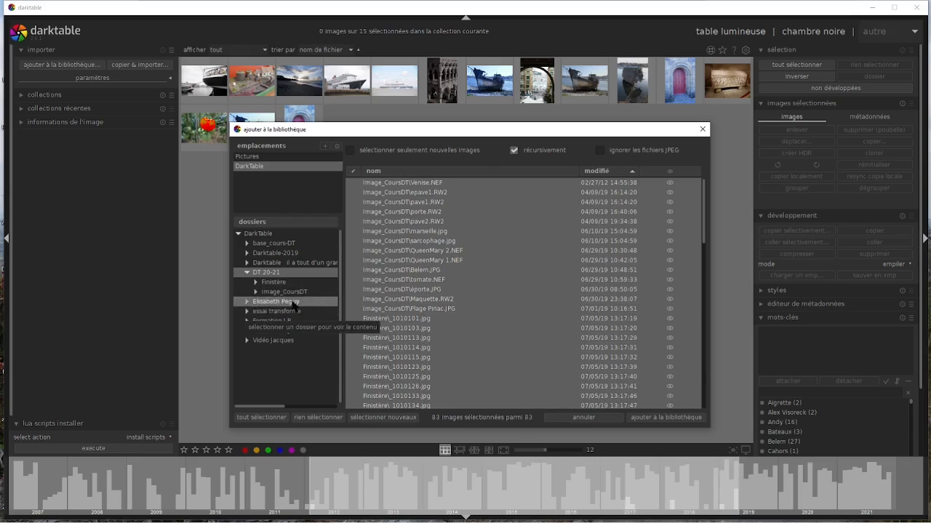
click(281, 285)
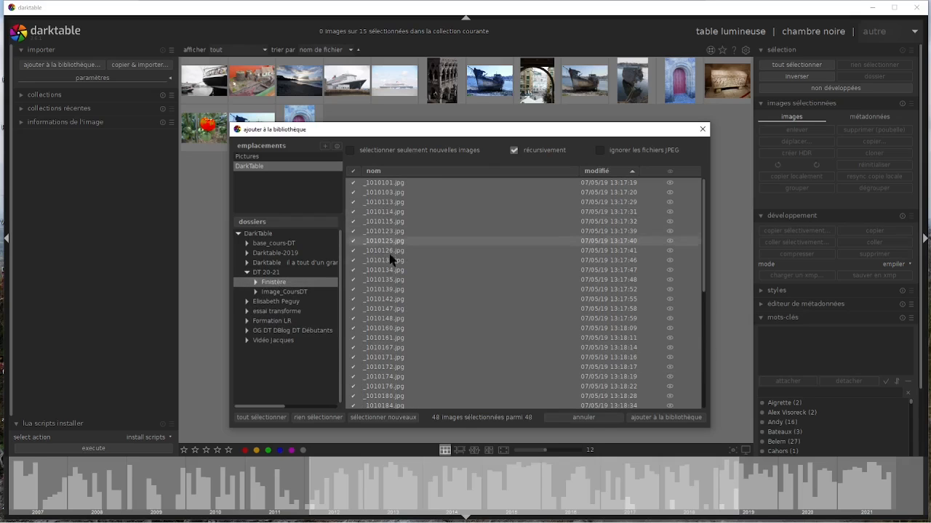
Deselect all Finistère images and preview the thumbnails of _1010126.jpg and _1010139.jpg one after the other
click(317, 418)
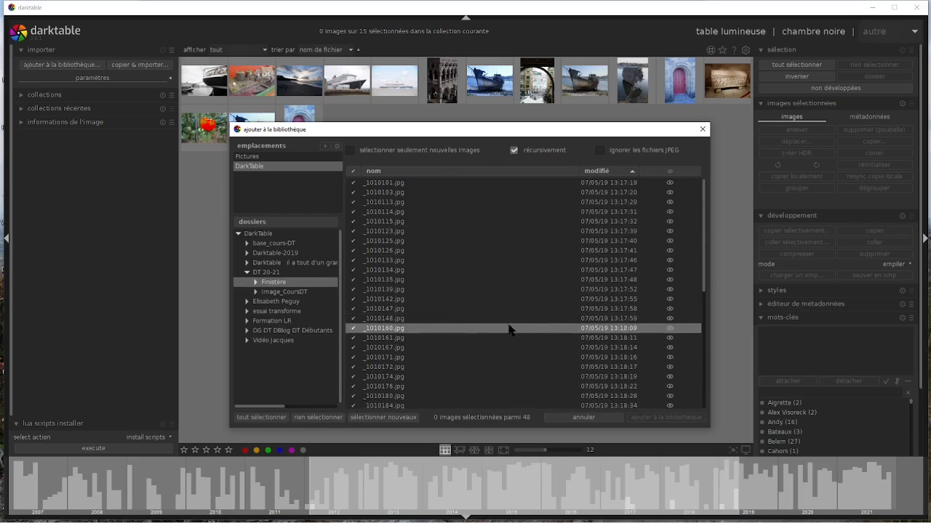
click(381, 250)
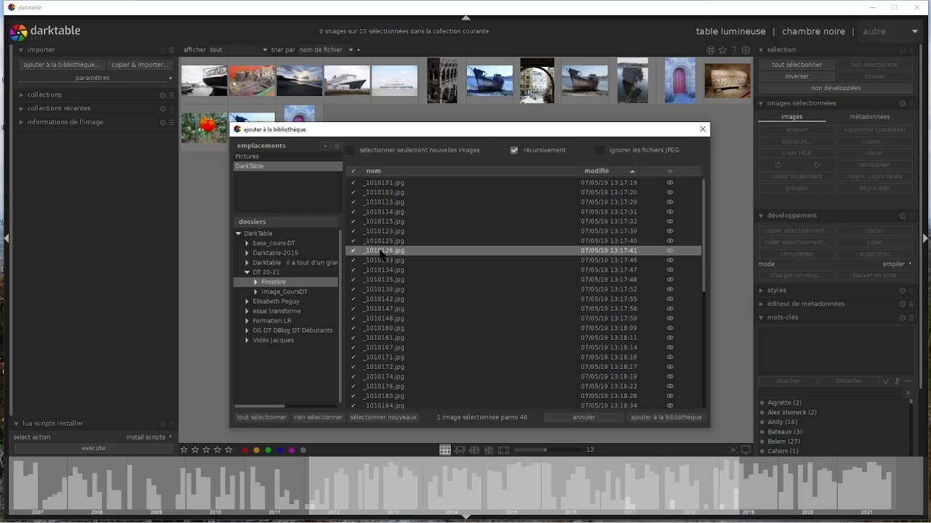
click(670, 252)
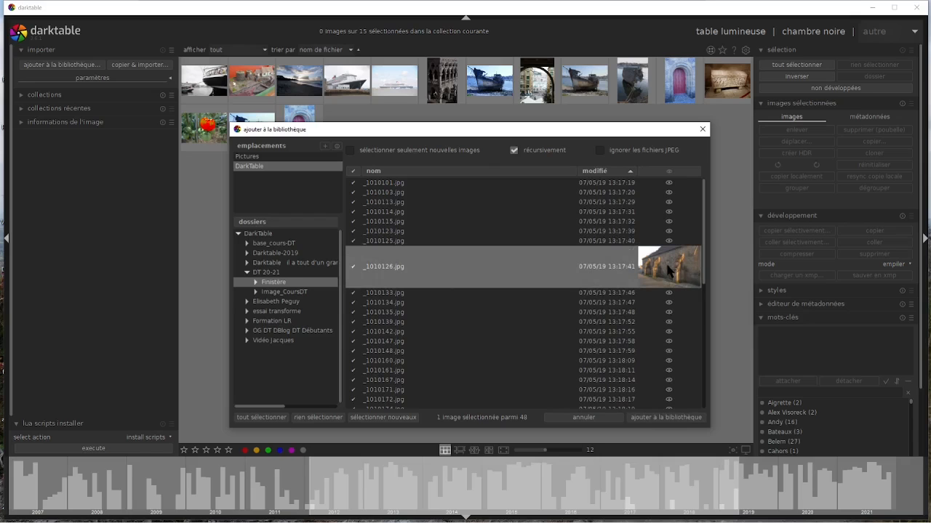
click(668, 269)
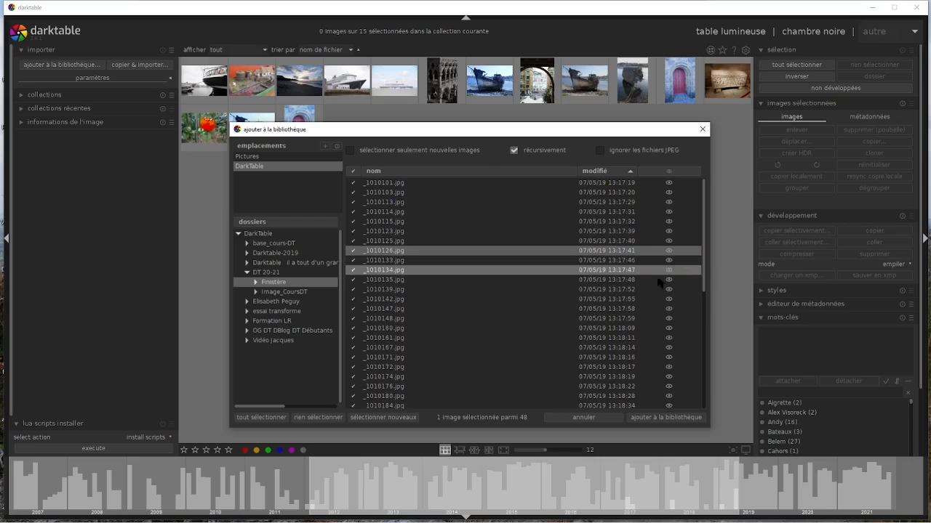
click(376, 291)
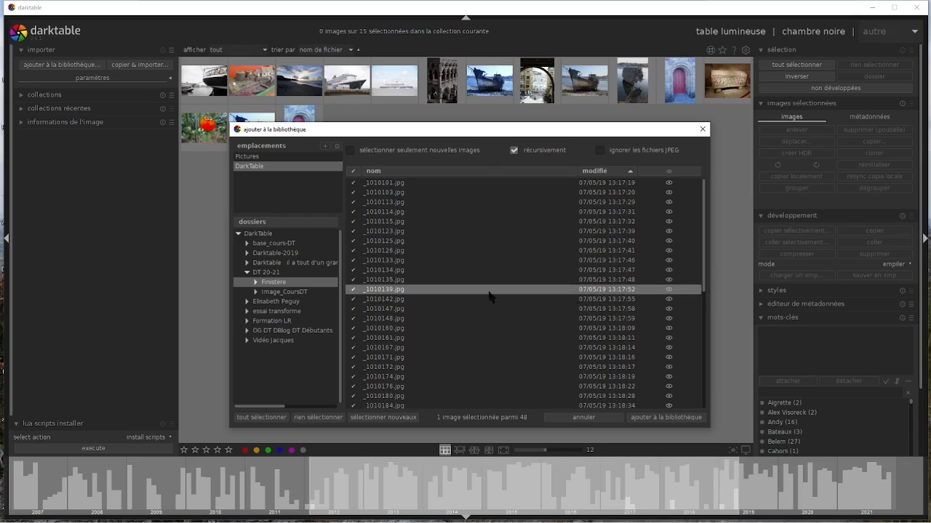
click(669, 291)
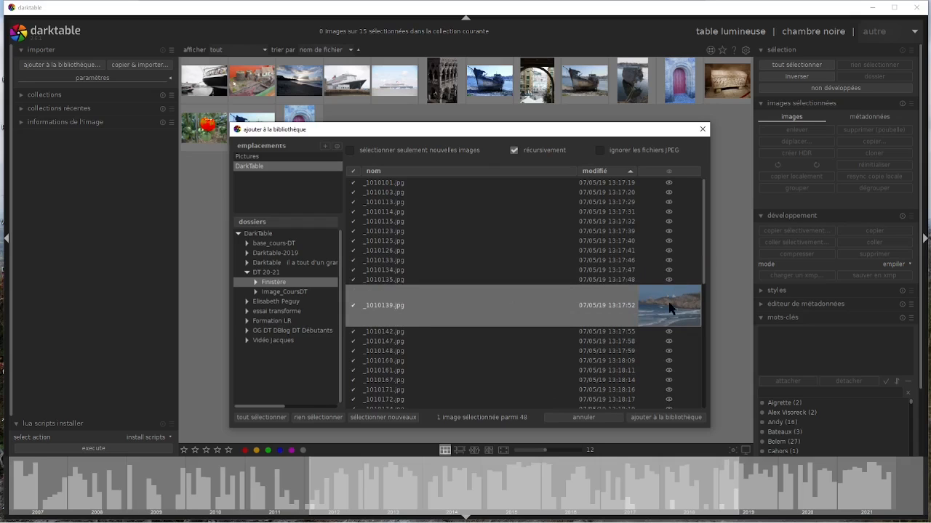
click(669, 308)
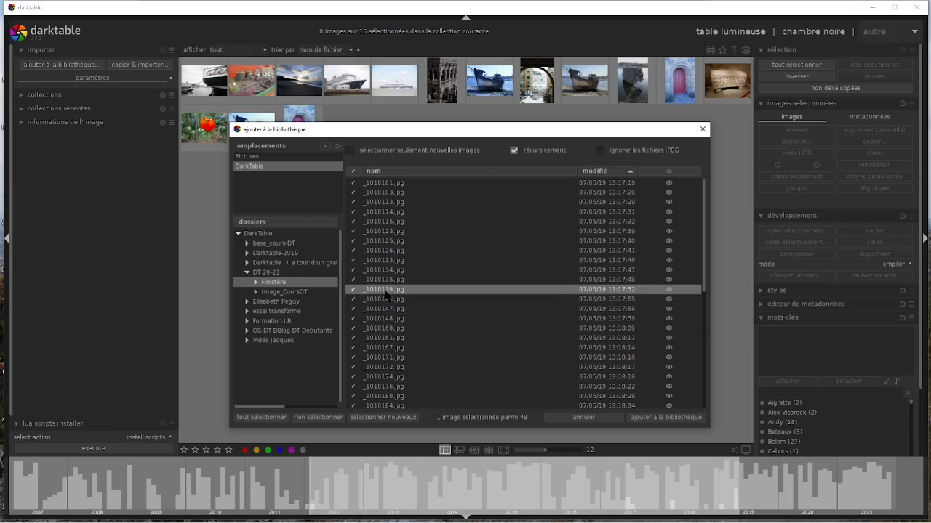
Try selecting several separate images including _1010161.jpg and _1010171.jpg, and the continuous range from _1010114.jpg to _1010142.jpg
ctrl+click(387, 340)
ctrl+click(387, 357)
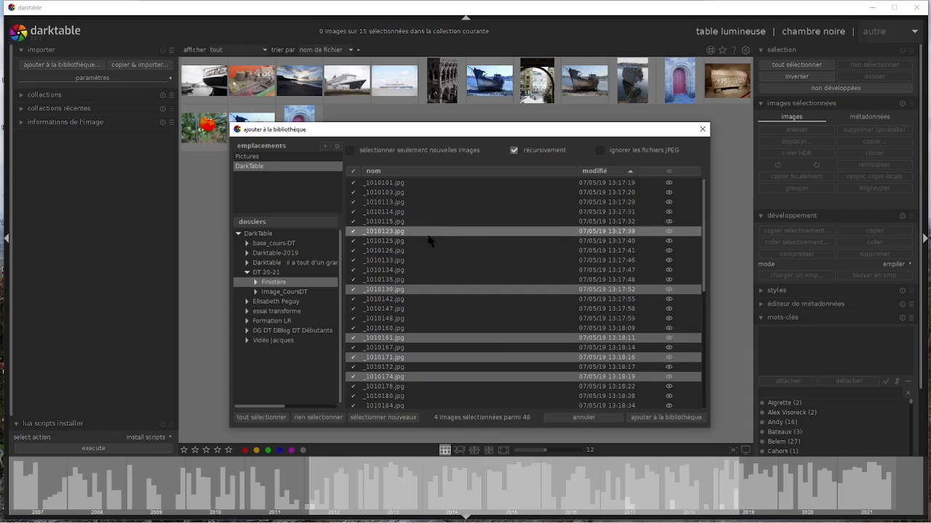
click(374, 215)
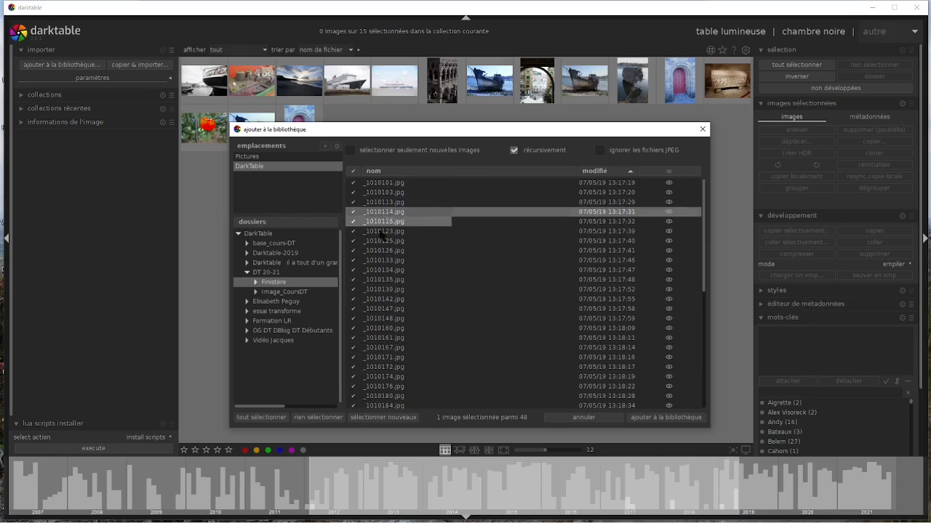
shift+click(379, 301)
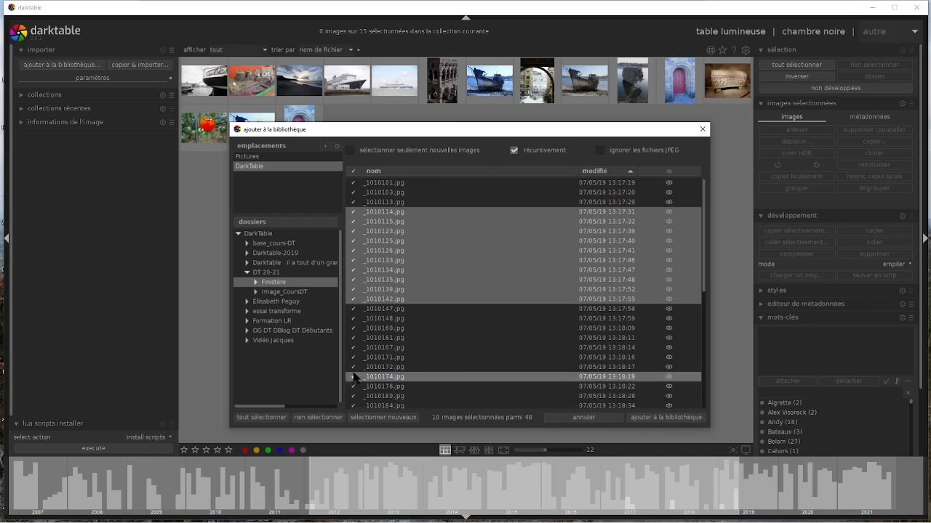
Select all images in the Finistère folder and add them to the library
click(269, 424)
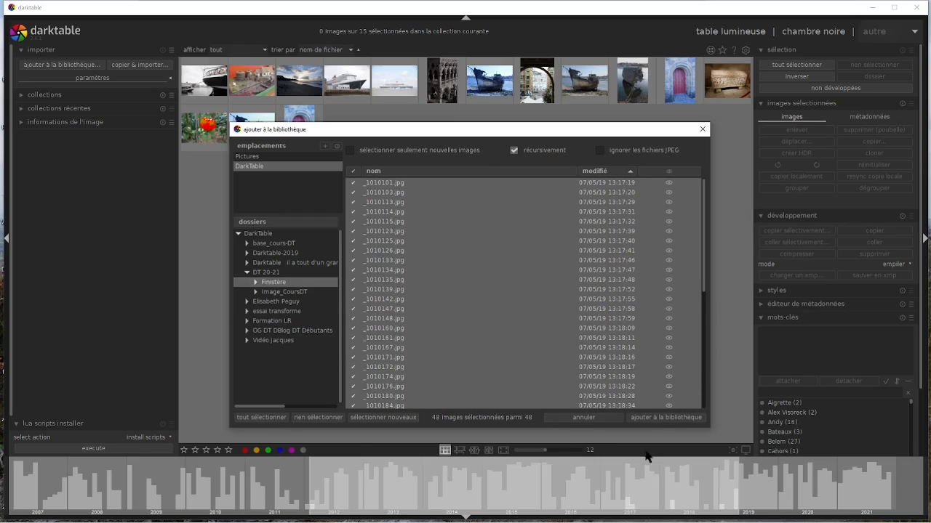
click(666, 418)
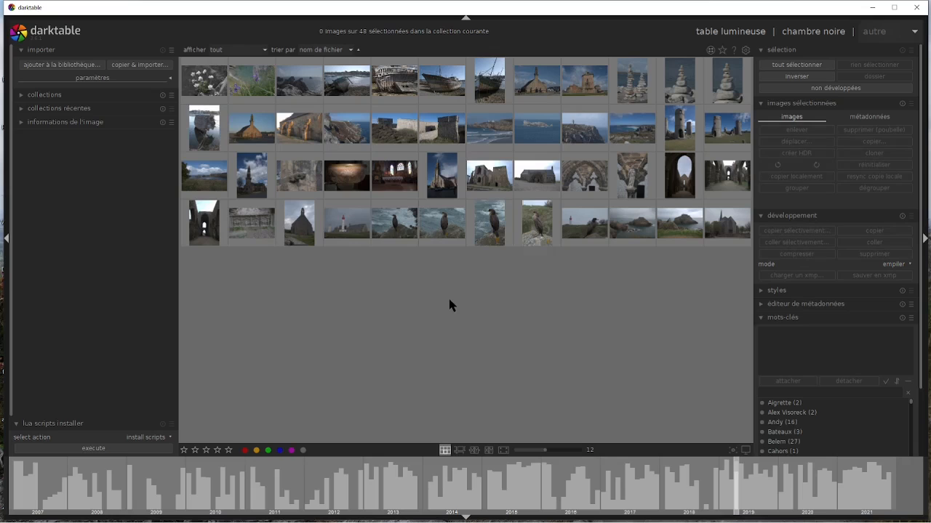
Try ignoring JPEG files in the Image_CoursDT folder, then add all its images to the library with JPEGs included
click(67, 68)
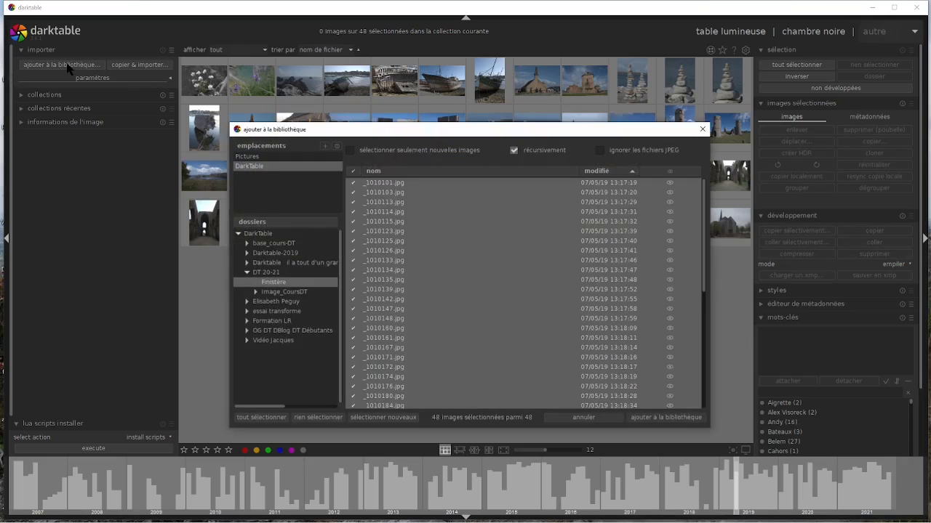
click(277, 293)
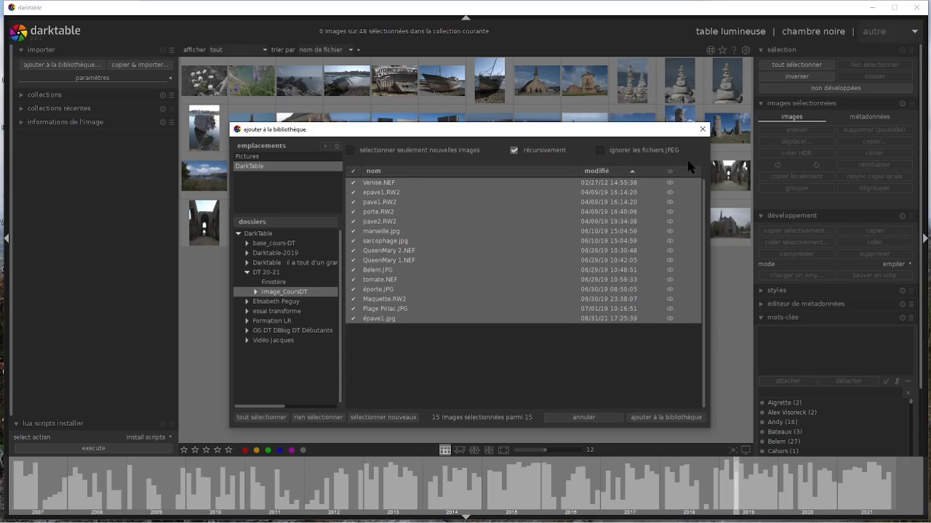
click(599, 150)
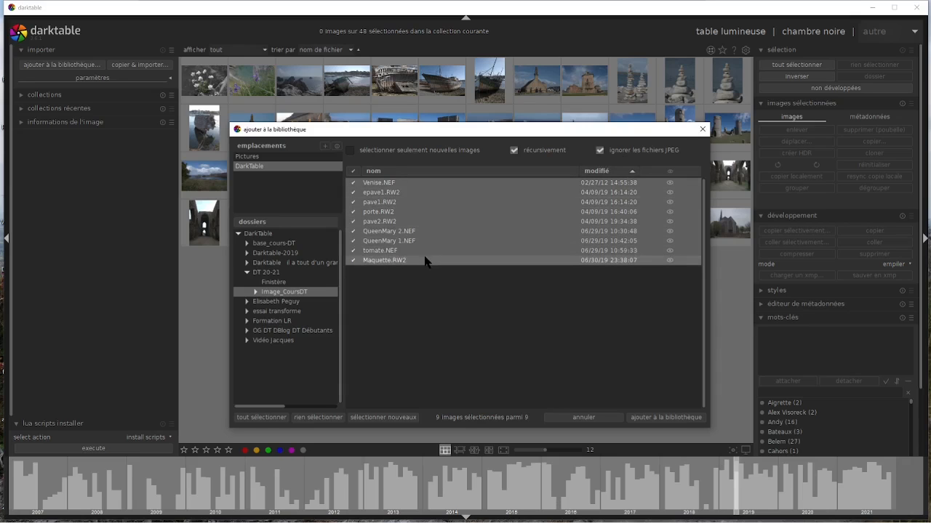
click(600, 150)
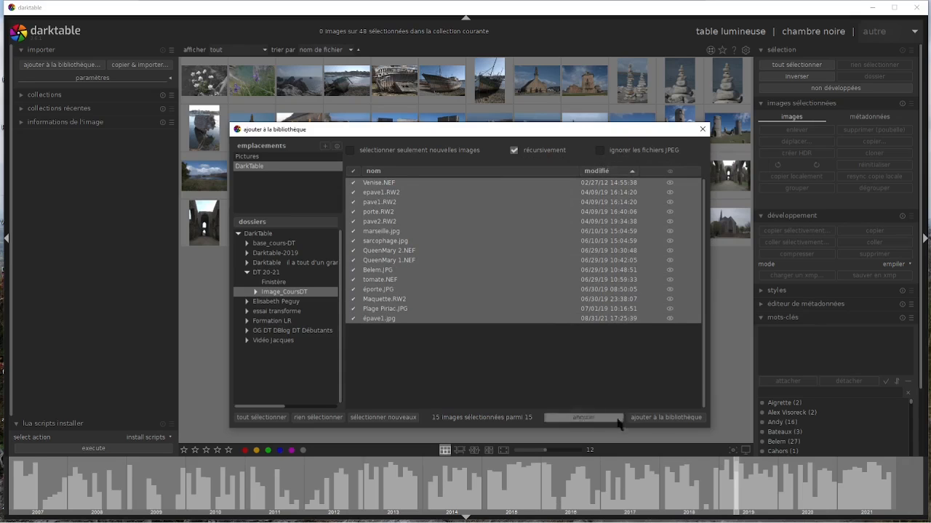
click(659, 420)
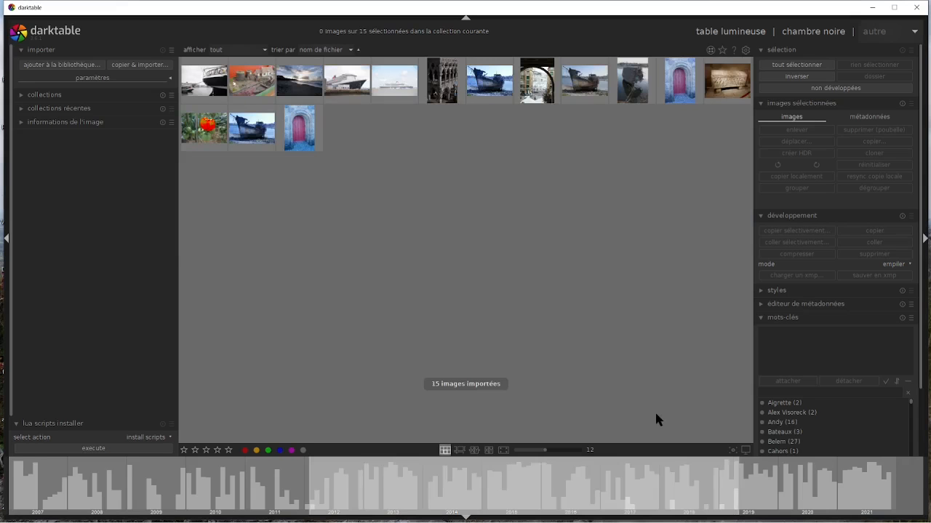